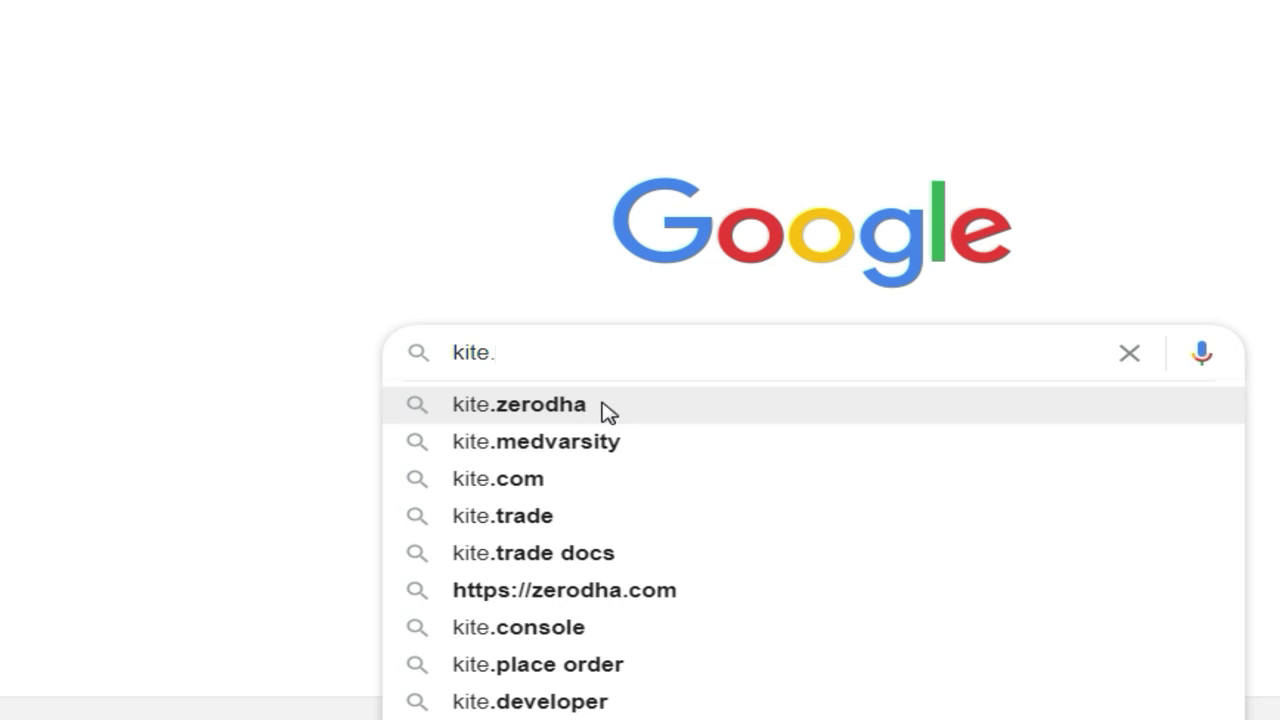
Search Google for kite.zerodha using the search box suggestion
click(560, 405)
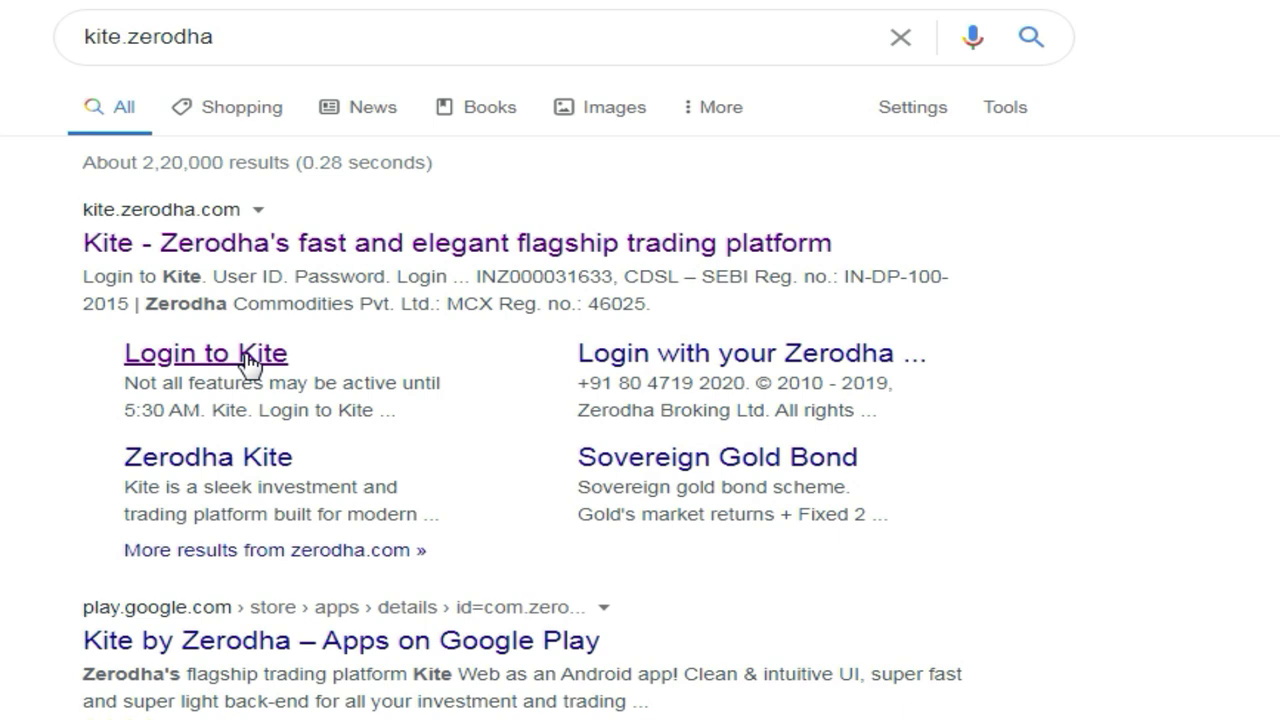
Follow the 'Login to Kite' result to sign in and reach the Kite dashboard
click(248, 358)
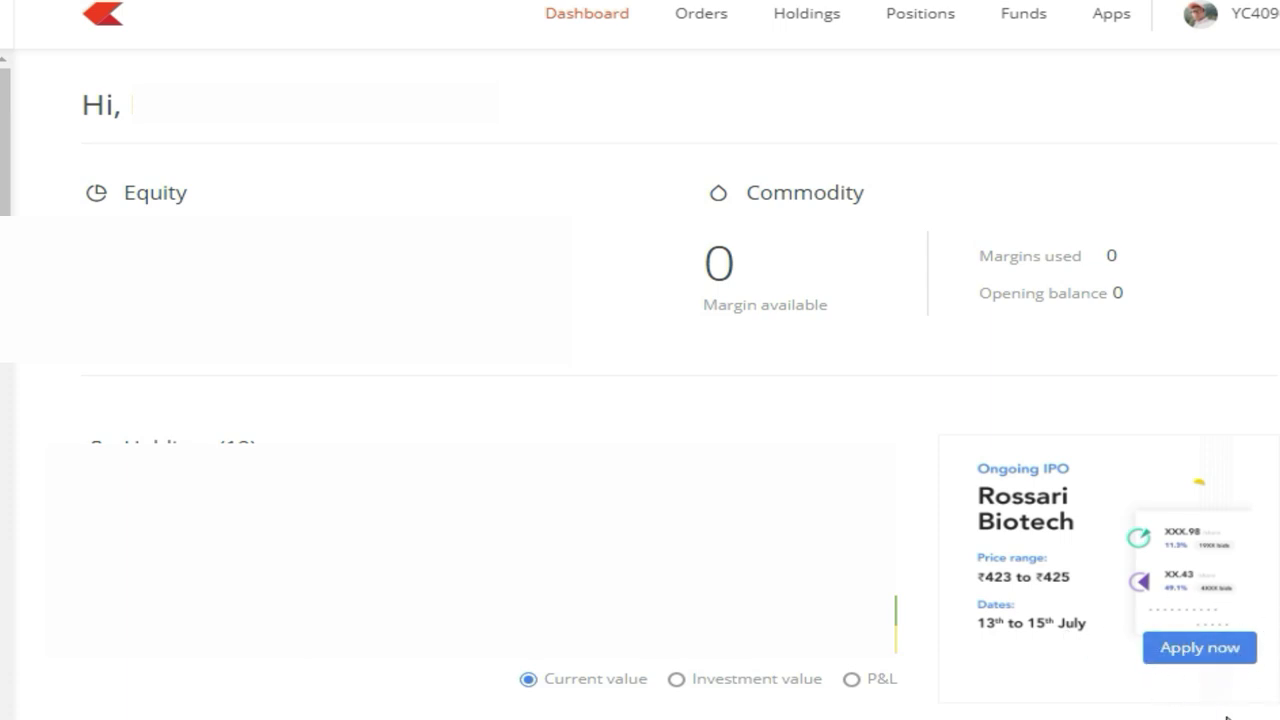
Choose 'Apply now' on the Rossari Biotech IPO card (₹423–₹425)
click(1177, 666)
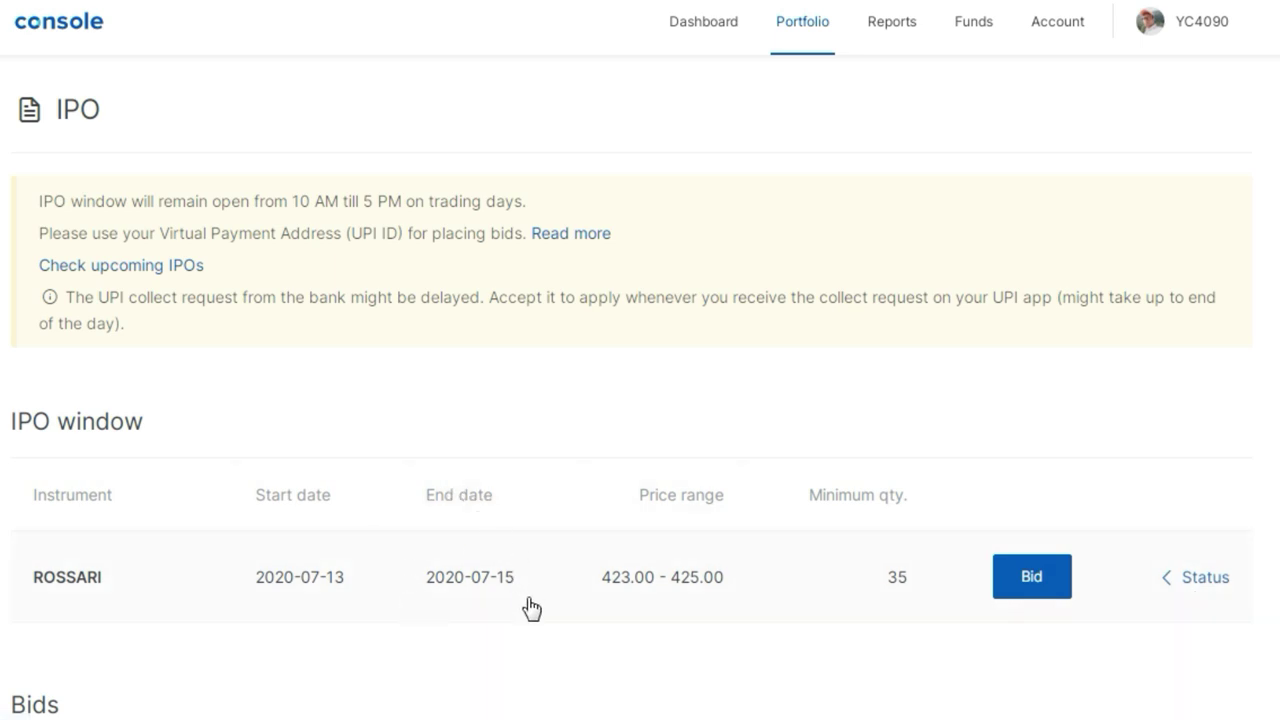
Open the Bid form on the ROSSARI row of the IPO table
click(1029, 578)
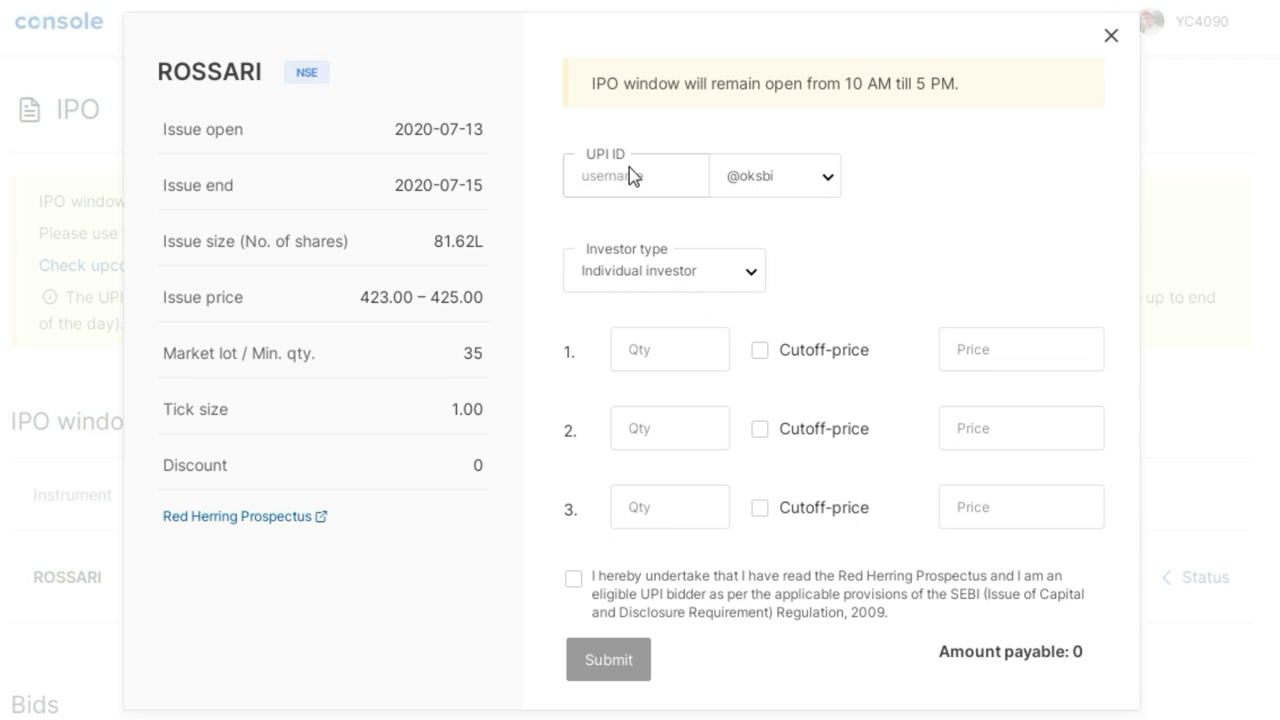
Confirm Individual investor as the investor type from the dropdown
click(656, 288)
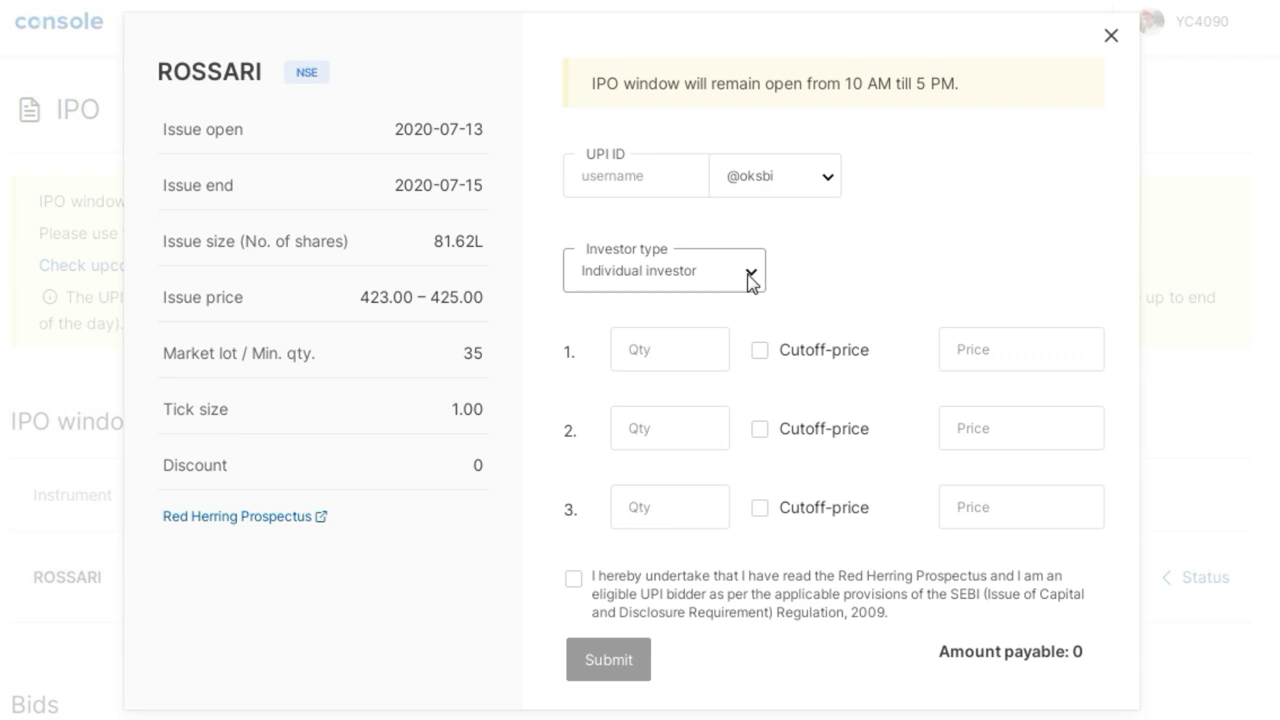
click(752, 277)
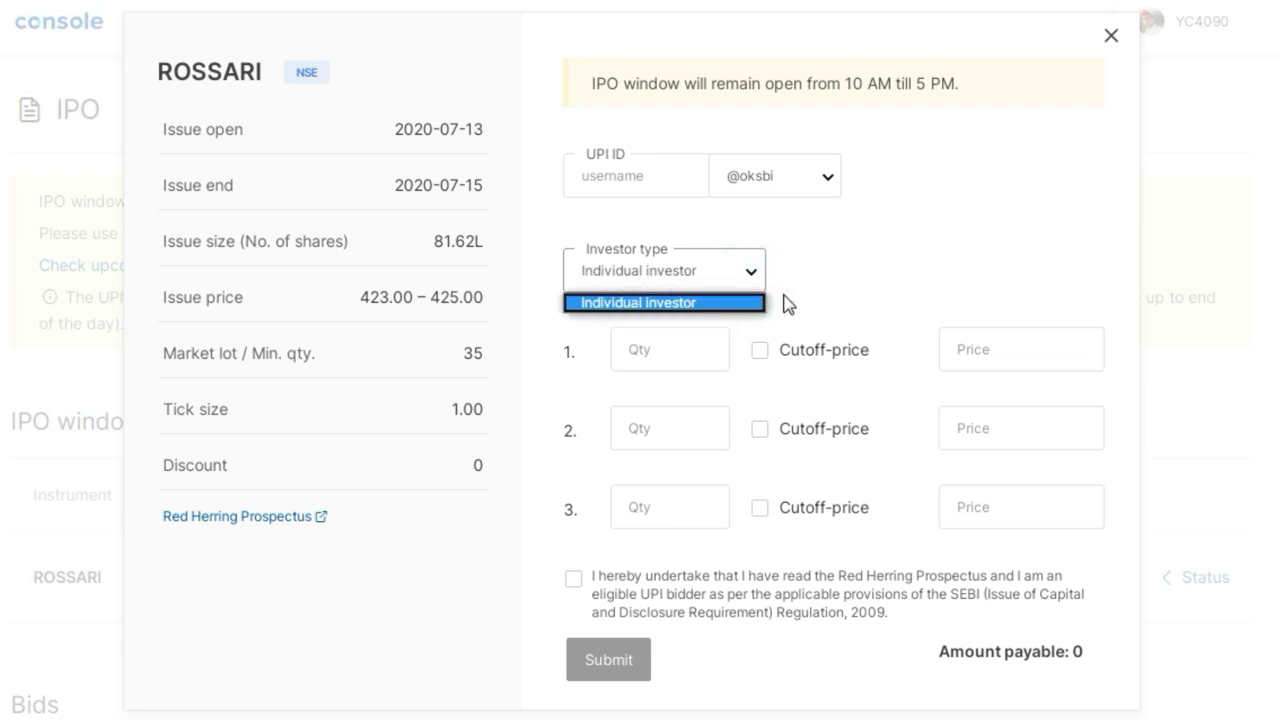
click(794, 290)
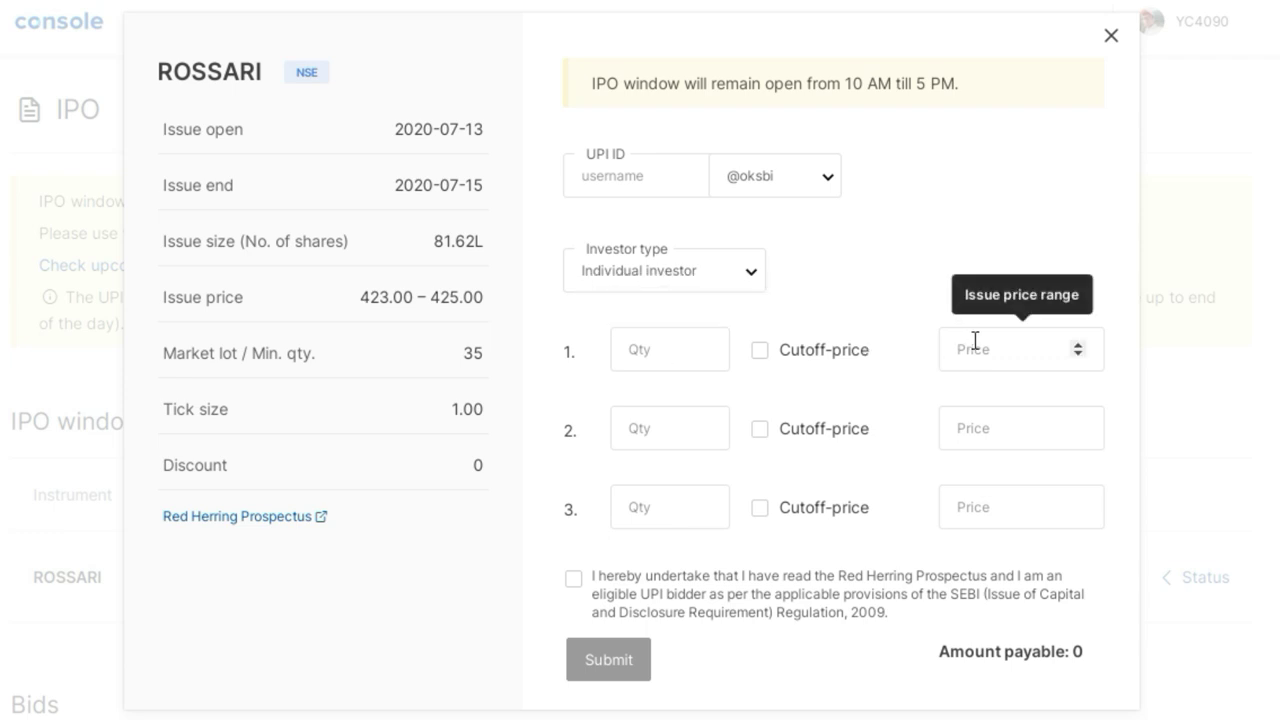
Enter 35 as the first bid's quantity and move to its price field
click(666, 348)
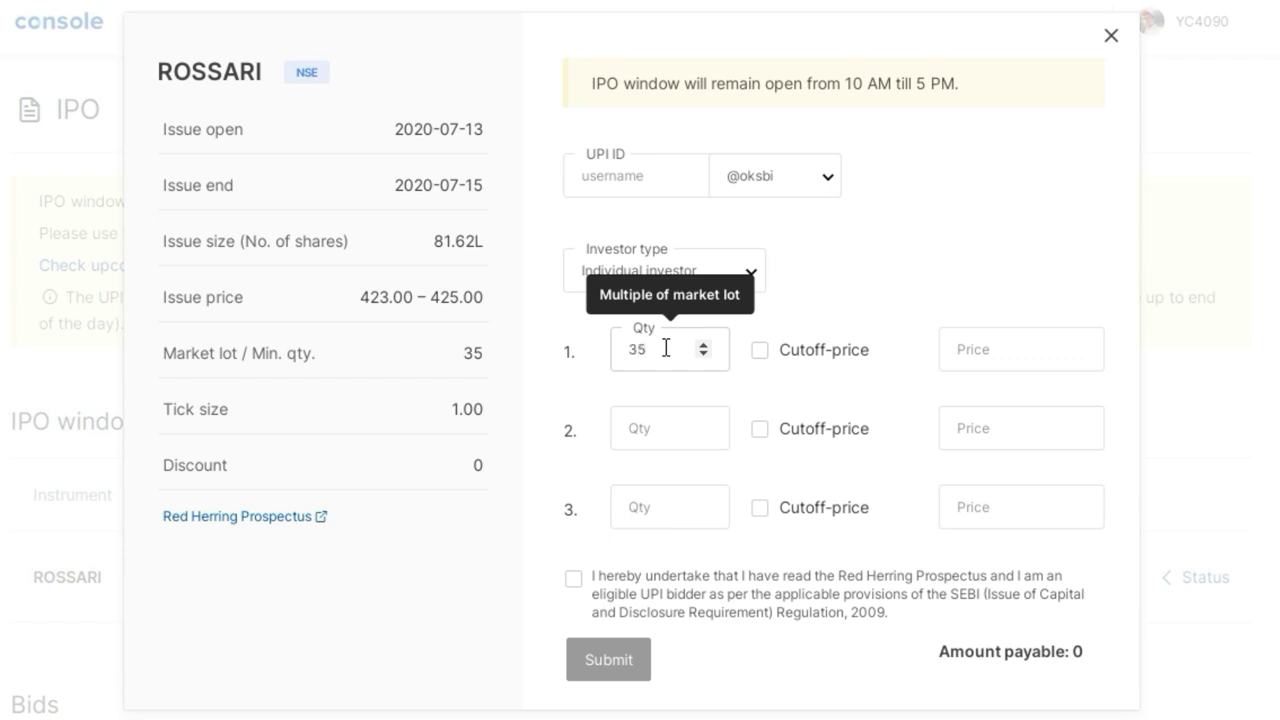
click(1019, 342)
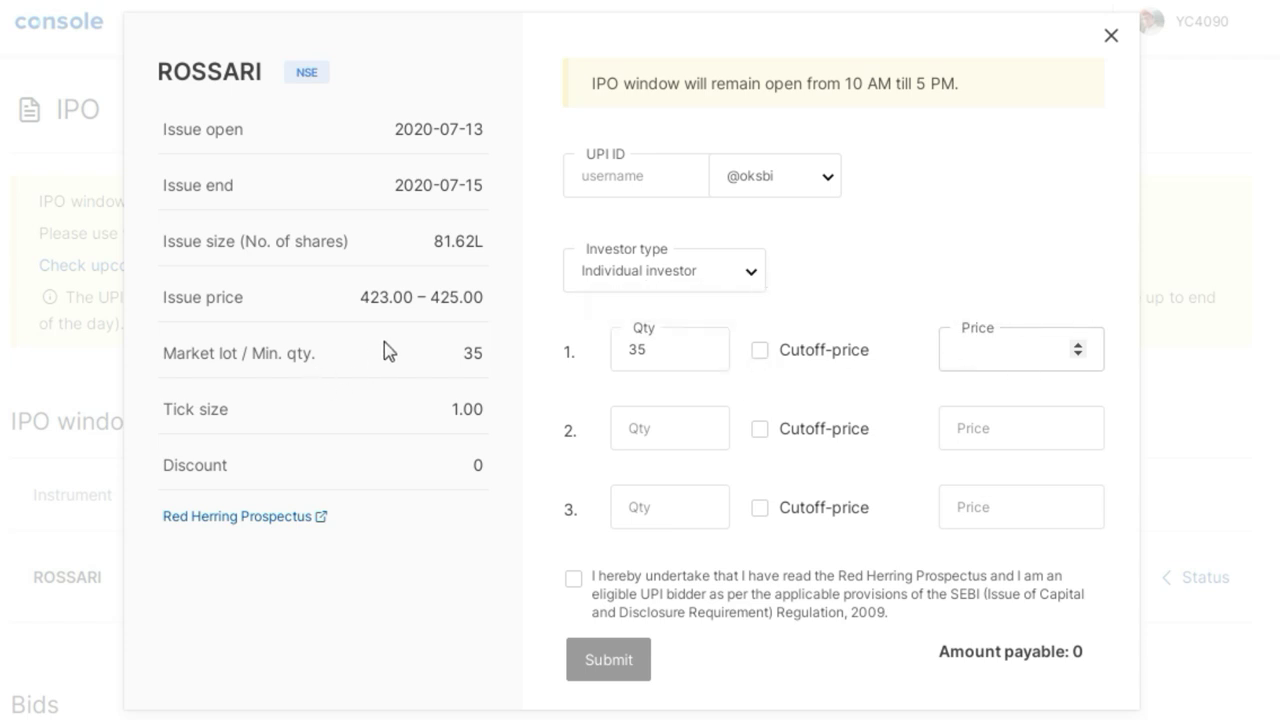
click(983, 346)
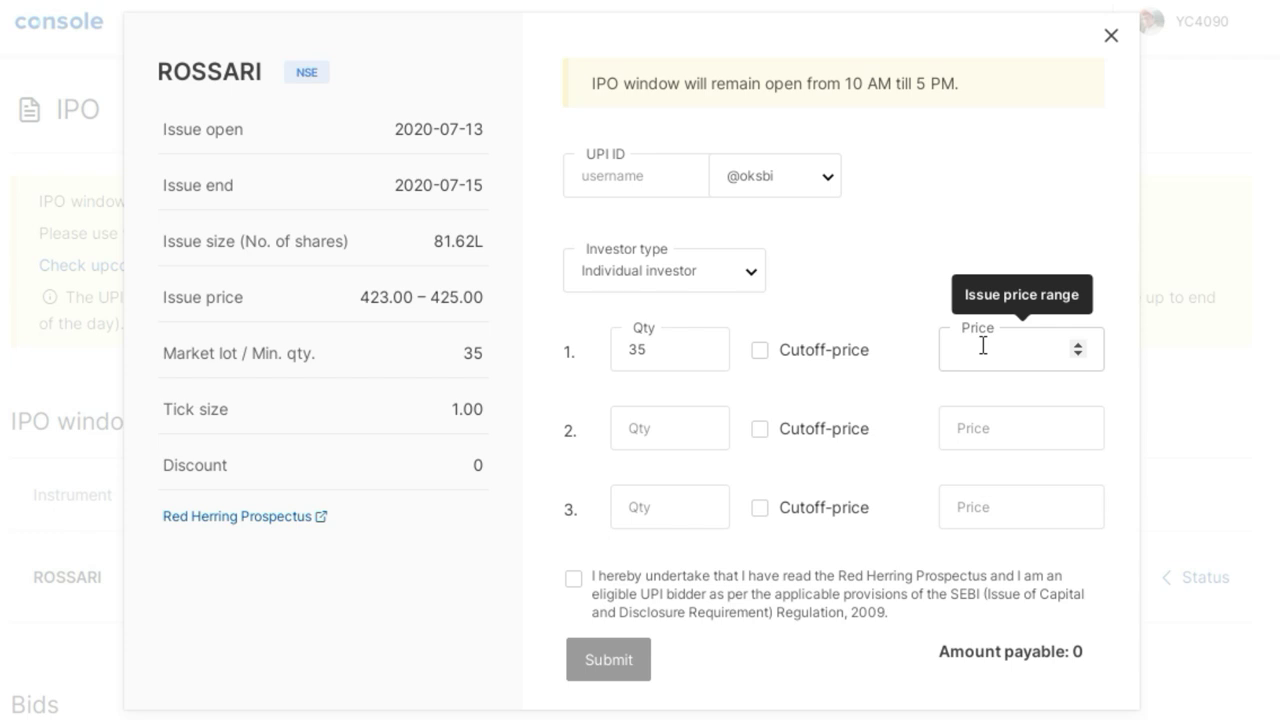
Set the first bid's price to 423 and add a second 35-share bid at 424
text(2)
key(BackSpace)
text(423)
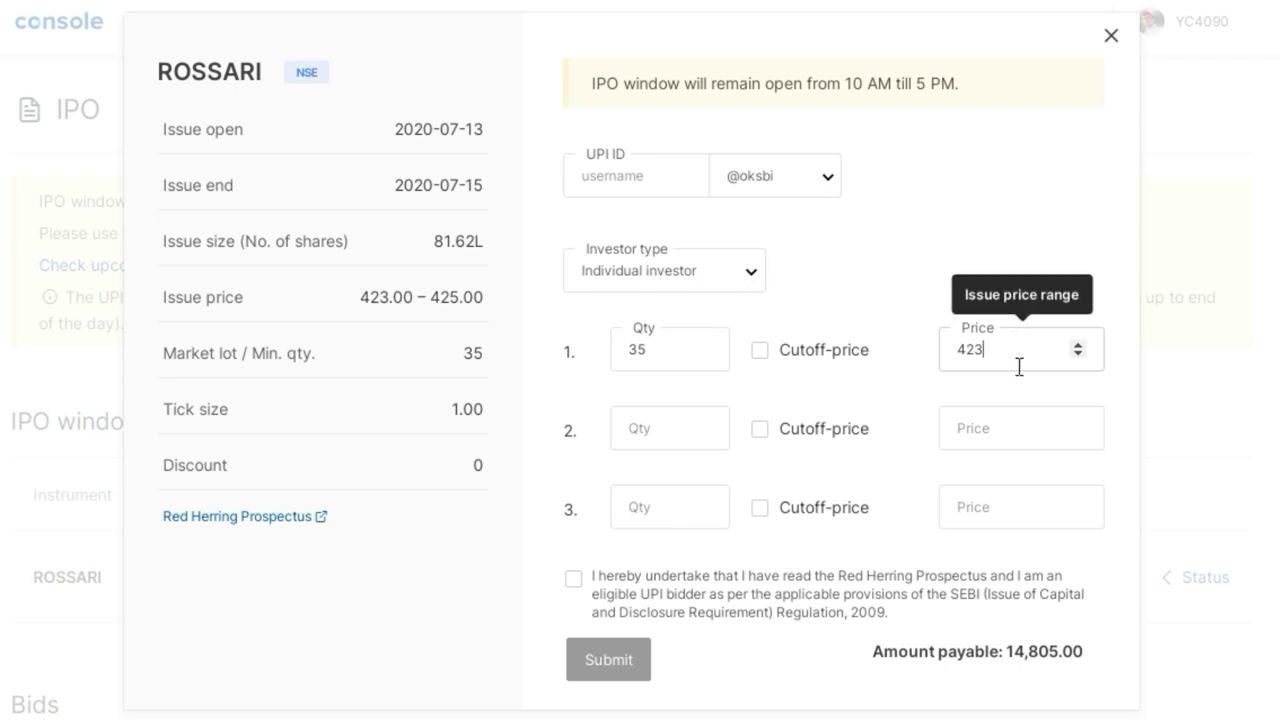
click(672, 426)
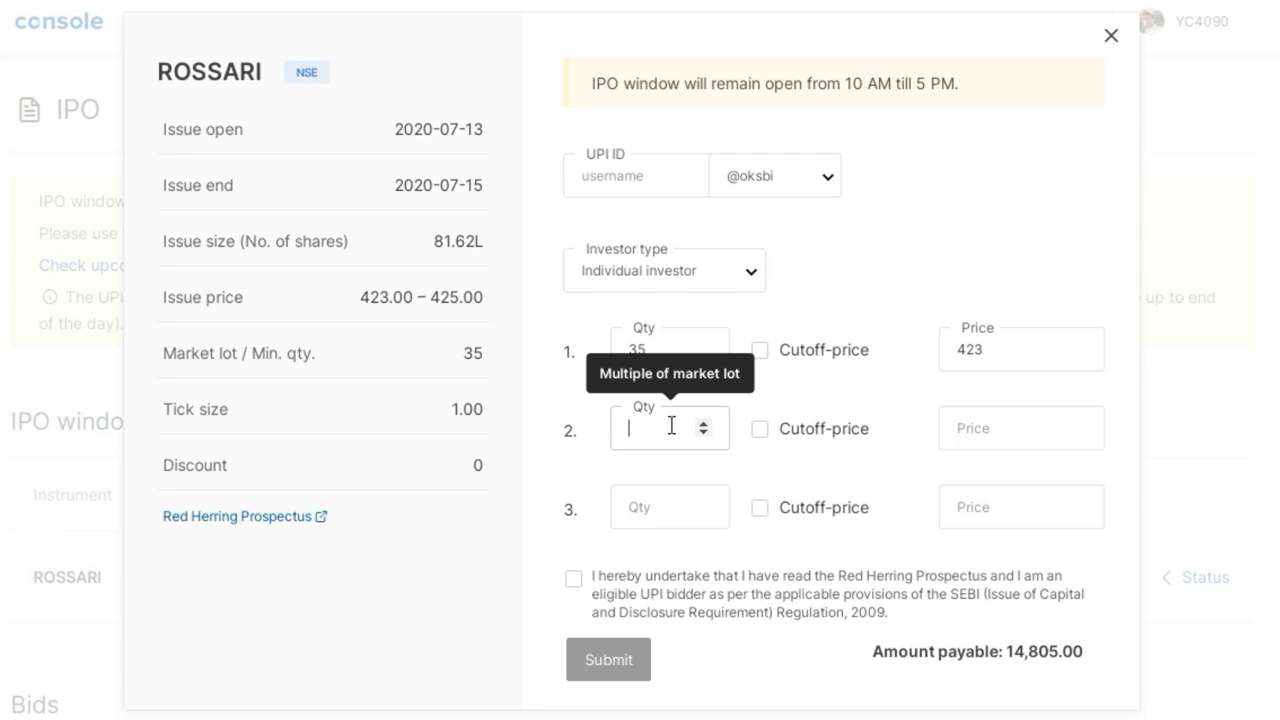
text(35)
click(977, 422)
text(42)
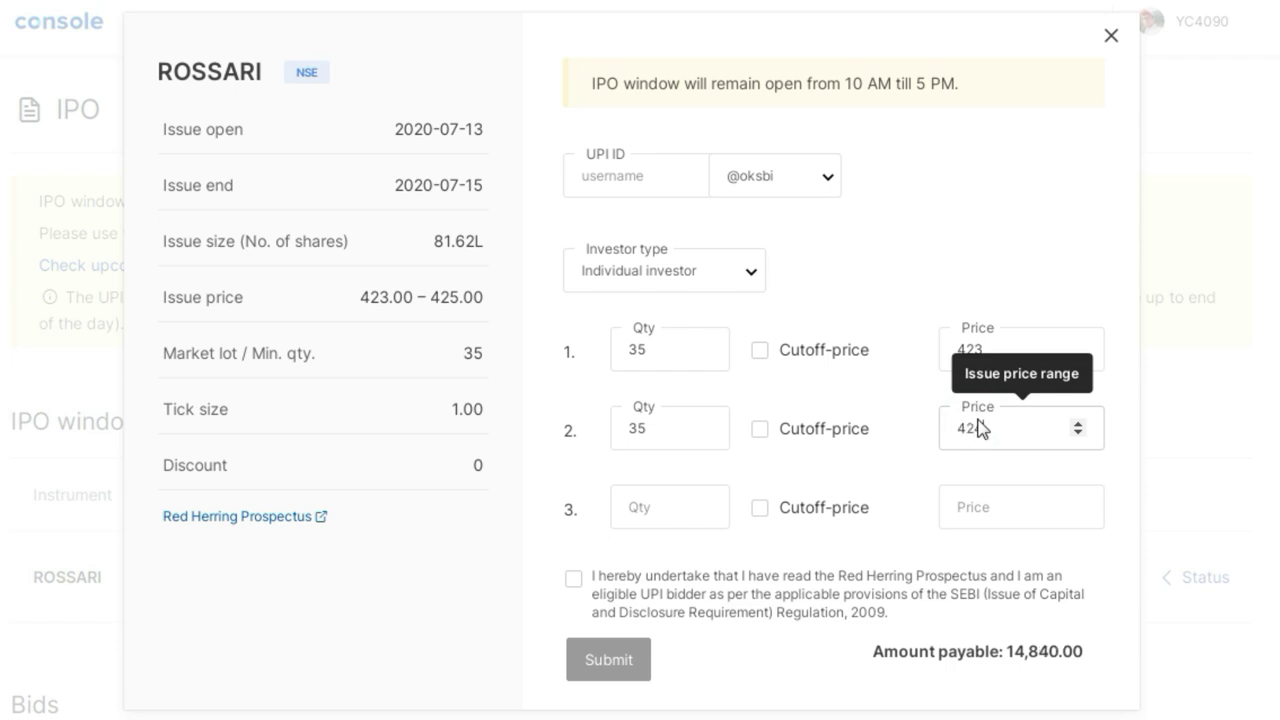
text(4)
Add a third 35-share bid at the cutoff price (425)
click(665, 510)
text(35)
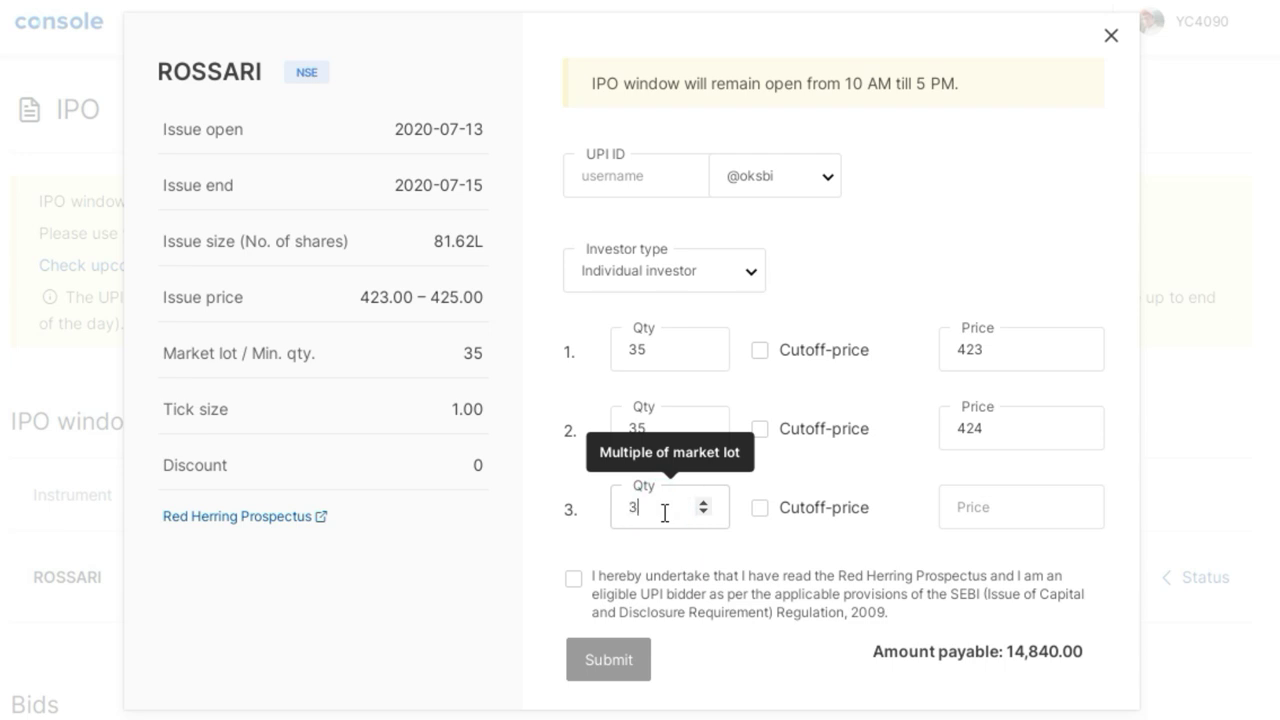
click(762, 510)
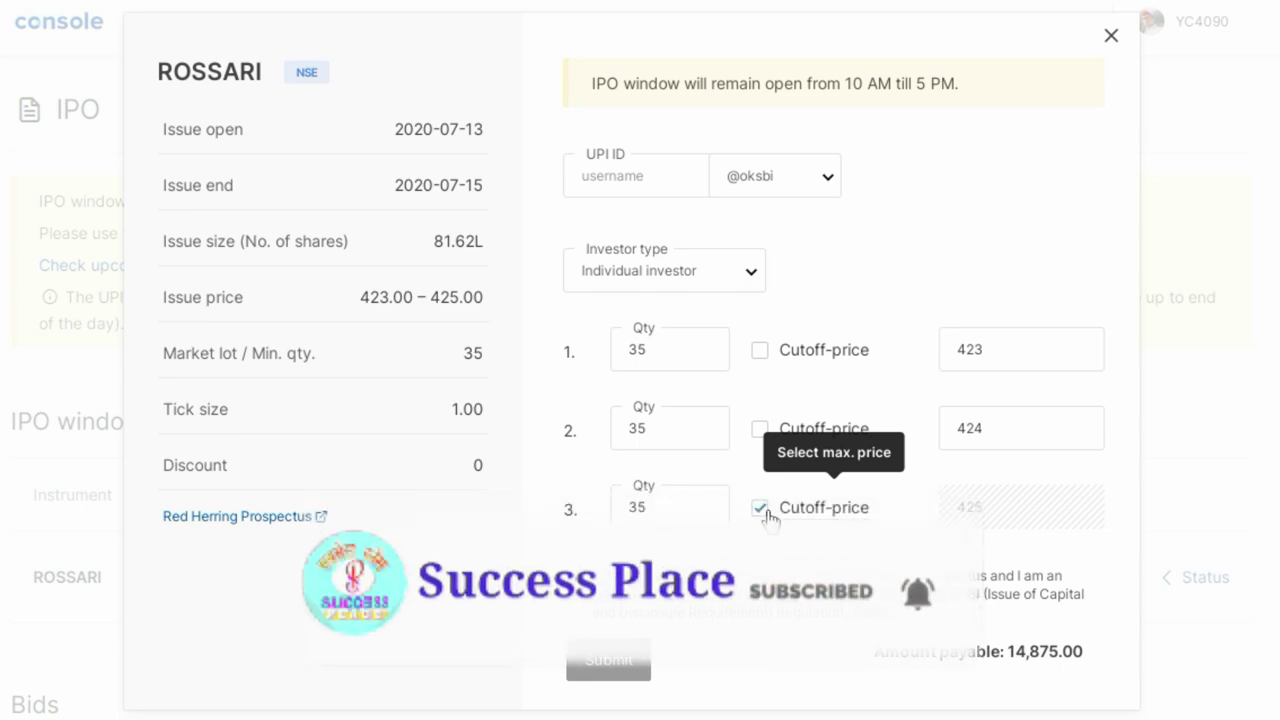
click(628, 180)
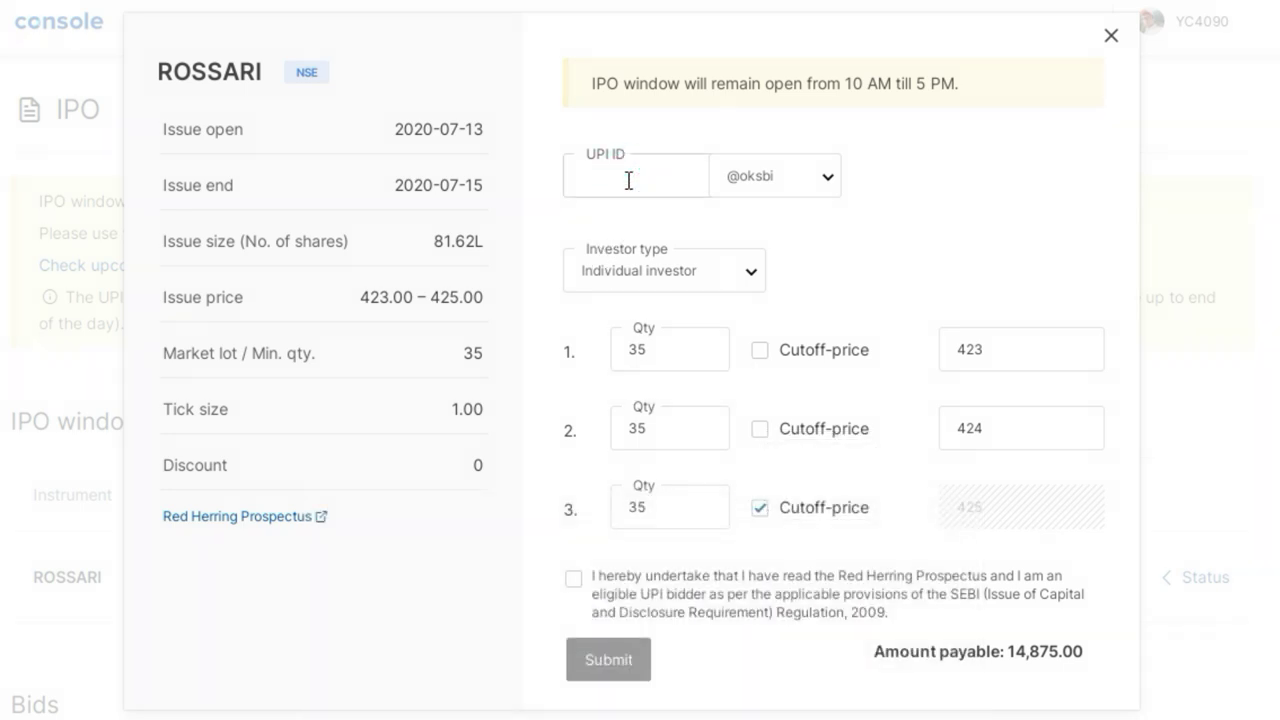
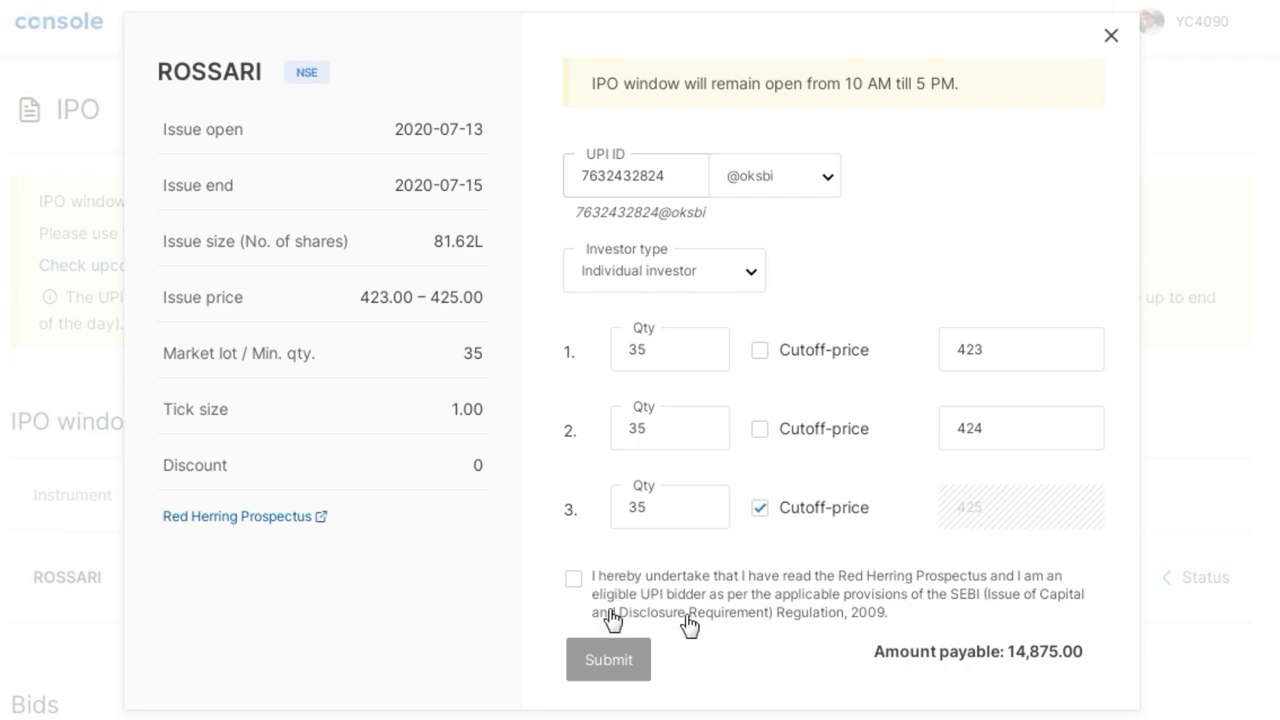
Enter the UPI ID and accept the Red Herring Prospectus undertaking checkbox
click(573, 580)
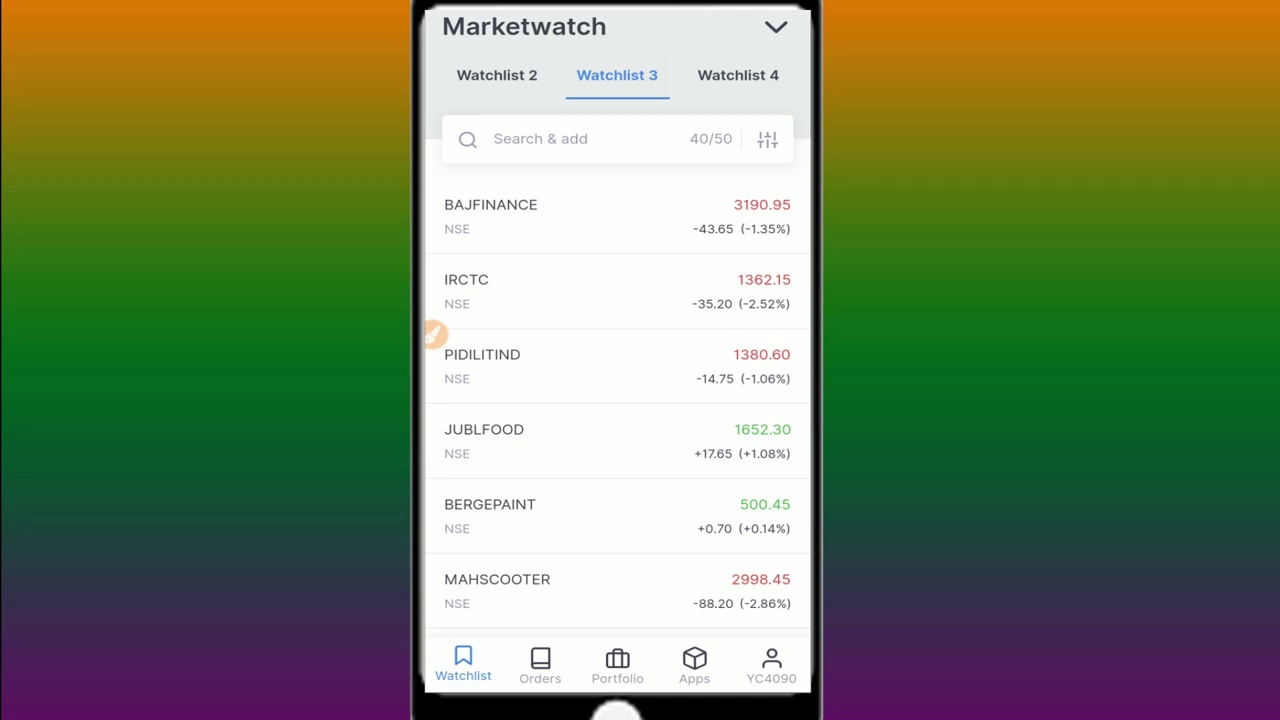
Switch from the Marketwatch to the account page in the Kite mobile app
click(432, 333)
mouse_move(760, 626)
mouse_down()
mouse_move(745, 680)
mouse_move(805, 645)
mouse_move(762, 626)
mouse_up()
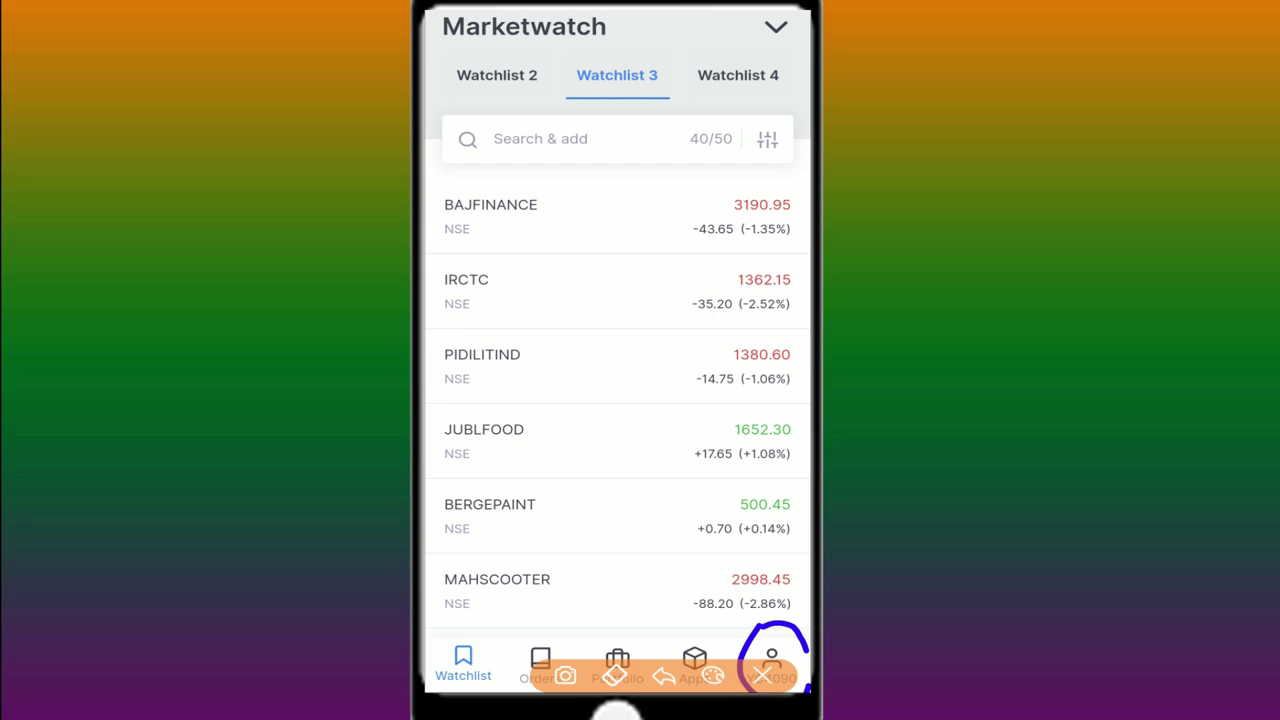
click(762, 676)
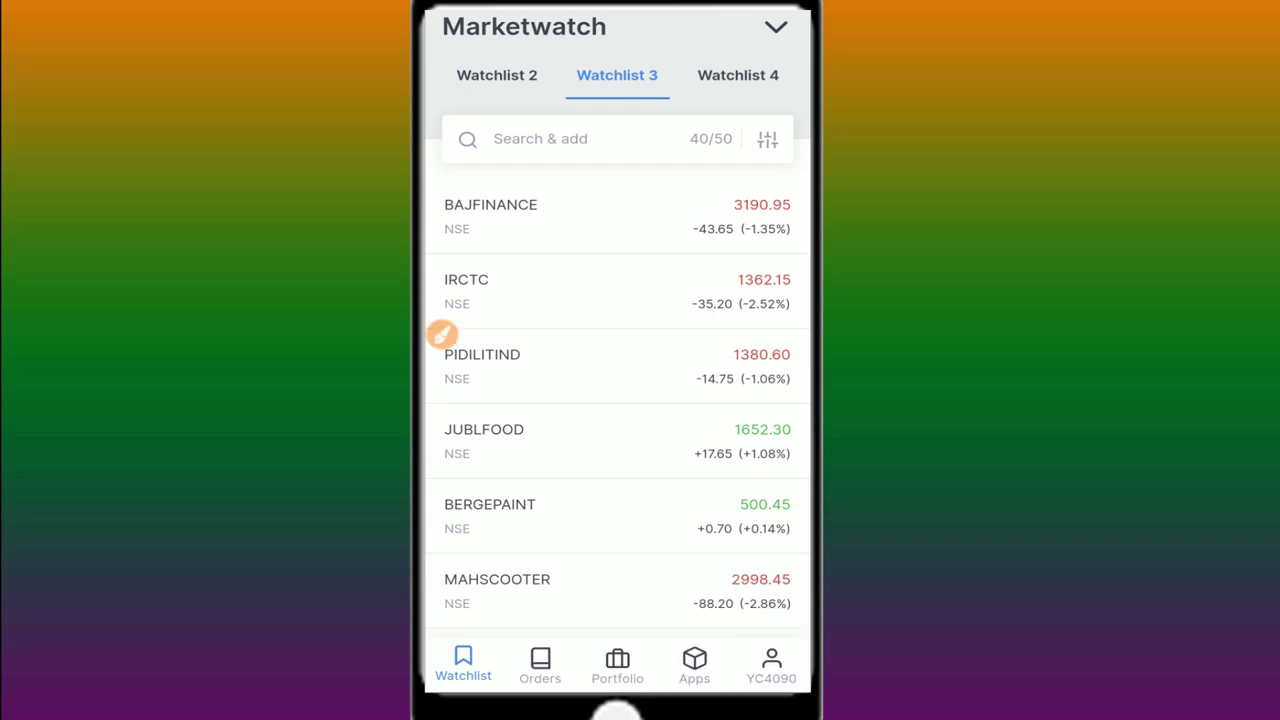
click(771, 665)
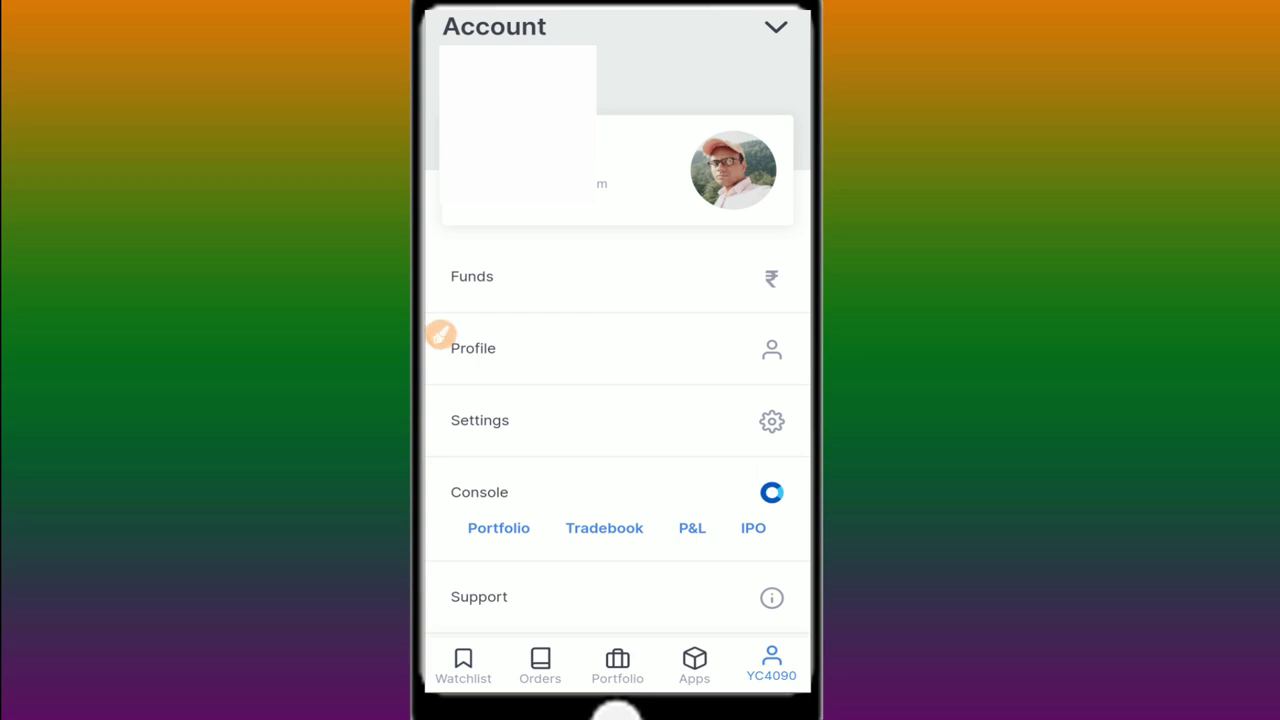
Open Console's IPO page from the account menu, showing ROSSARI at 423–425
click(438, 334)
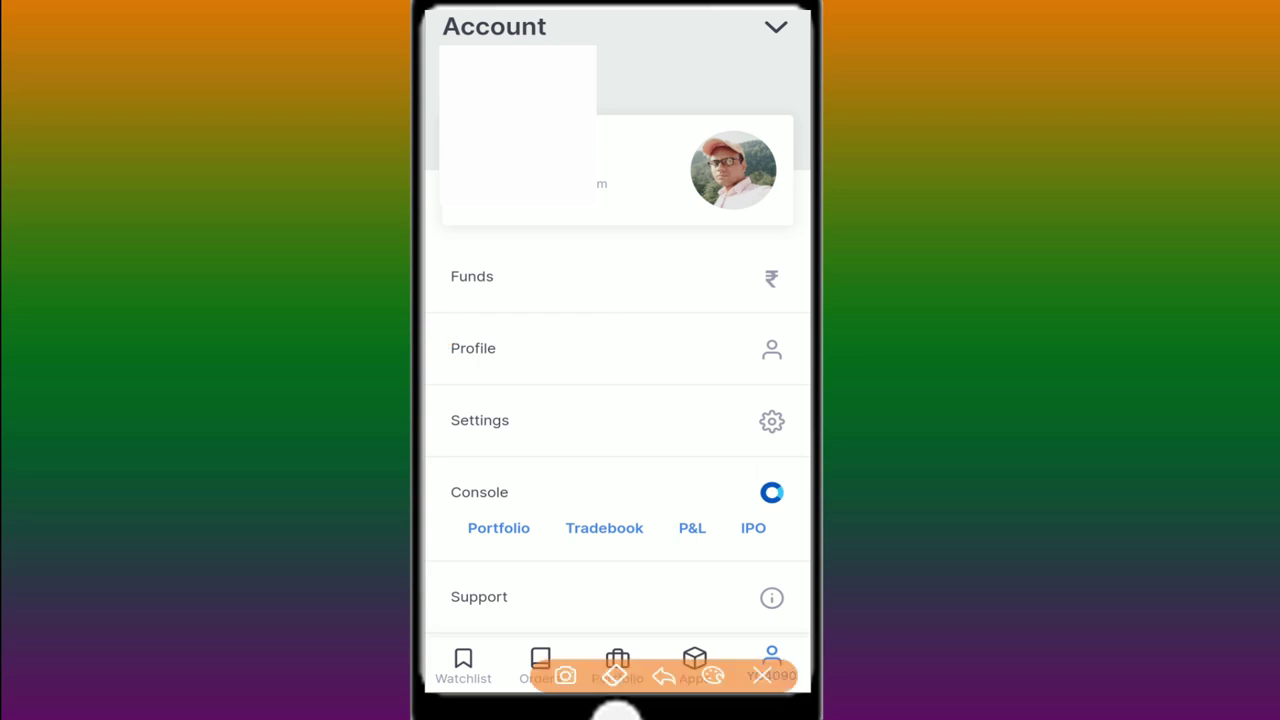
drag(548, 298, 727, 260)
drag(535, 380, 676, 332)
drag(545, 442, 673, 399)
mouse_move(447, 469)
mouse_down()
mouse_move(474, 462)
mouse_move(538, 512)
mouse_move(458, 462)
mouse_up()
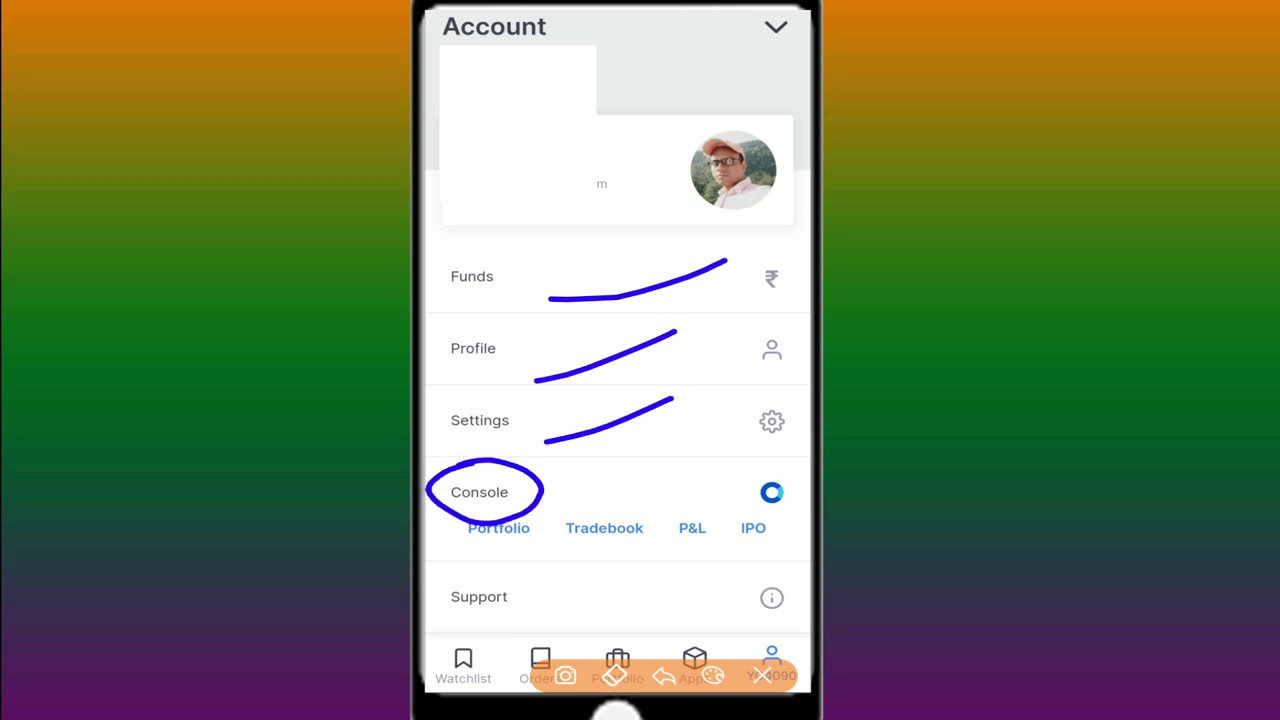
drag(462, 545, 542, 490)
drag(572, 545, 660, 478)
drag(667, 545, 734, 493)
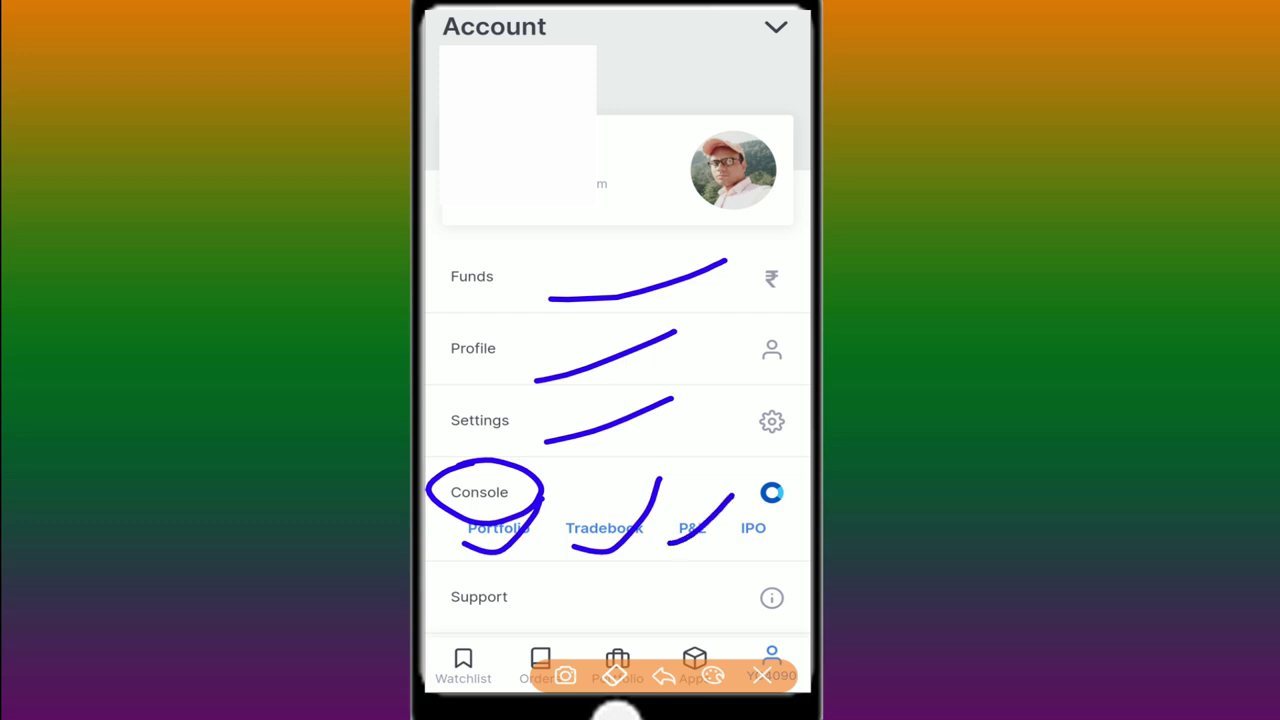
mouse_move(732, 537)
mouse_down()
mouse_move(773, 522)
mouse_move(742, 514)
mouse_move(734, 536)
mouse_up()
click(762, 676)
click(479, 492)
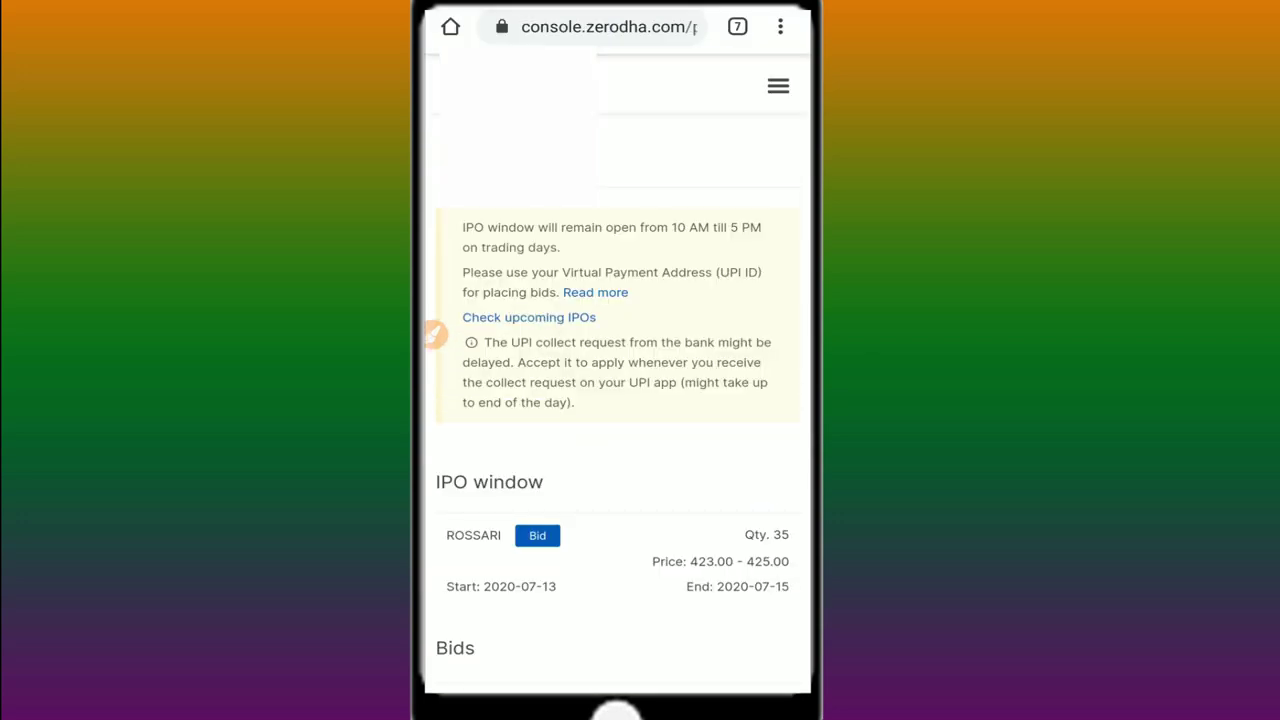
Scroll the mobile IPO page down to the Bids list showing earlier SBI Cards bids
scroll(617, 400, down, 2)
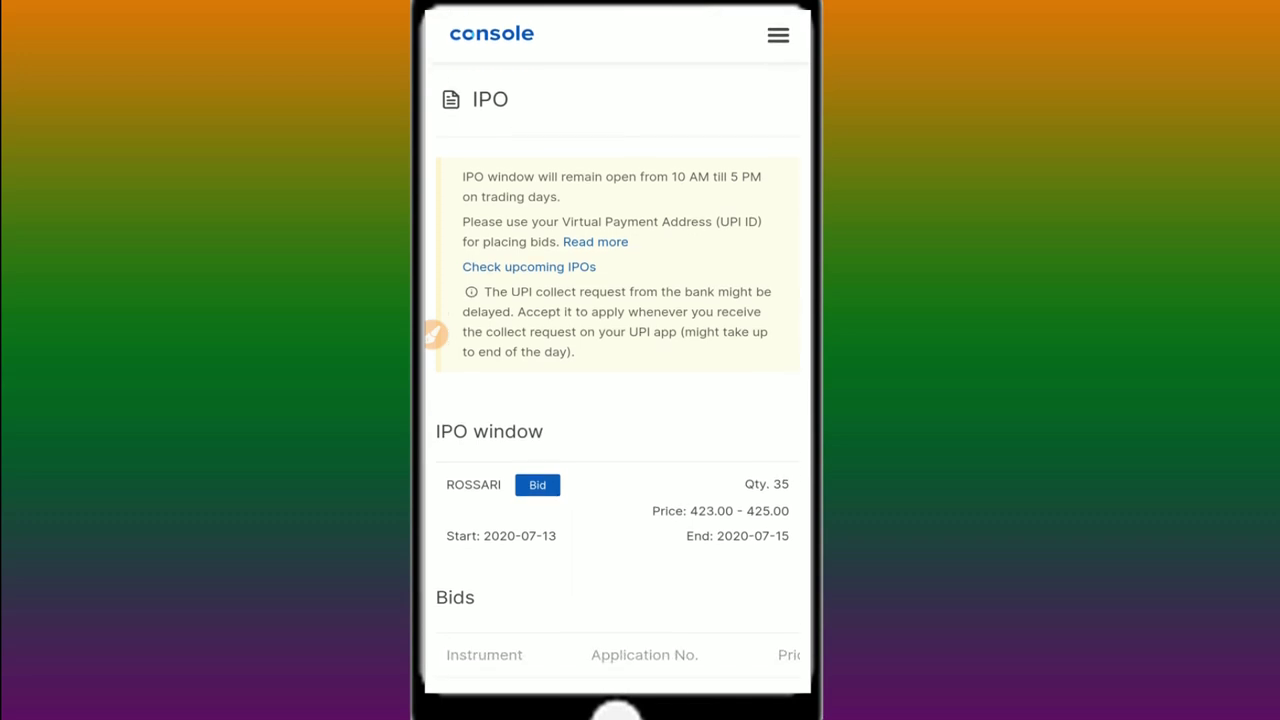
click(435, 335)
mouse_move(660, 156)
mouse_down()
mouse_move(772, 150)
mouse_move(712, 110)
mouse_move(714, 158)
mouse_up()
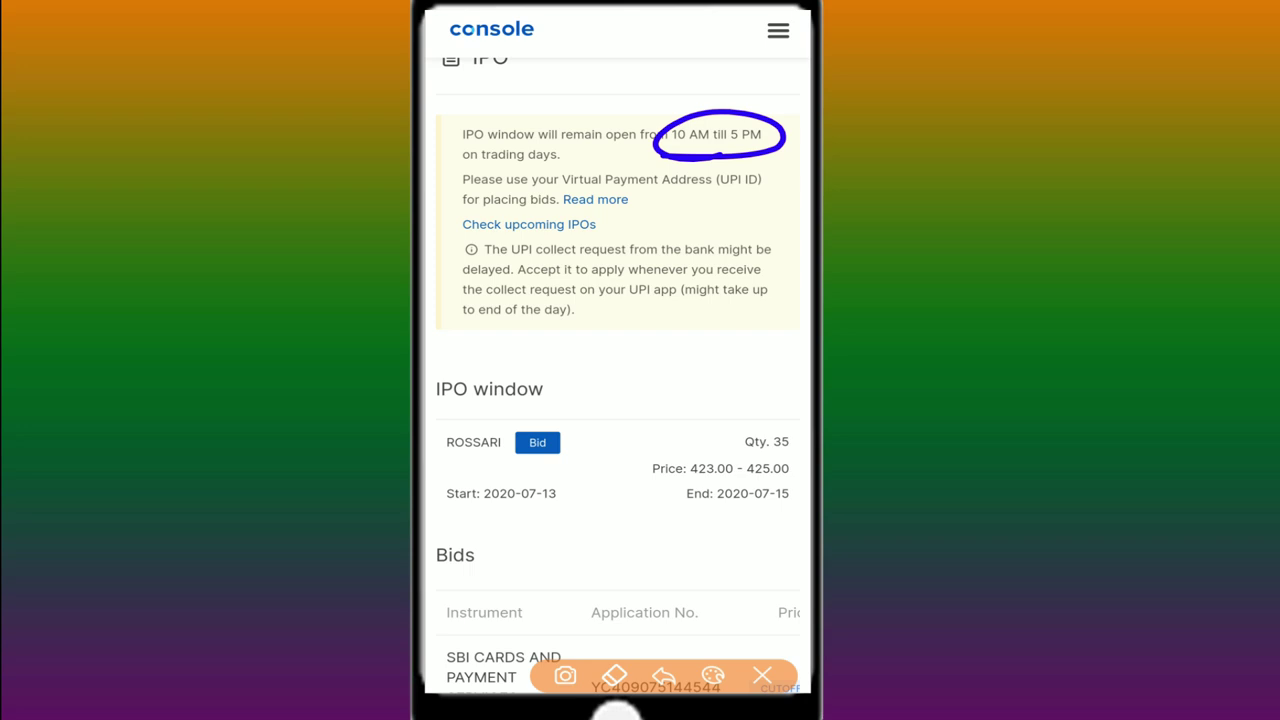
click(762, 675)
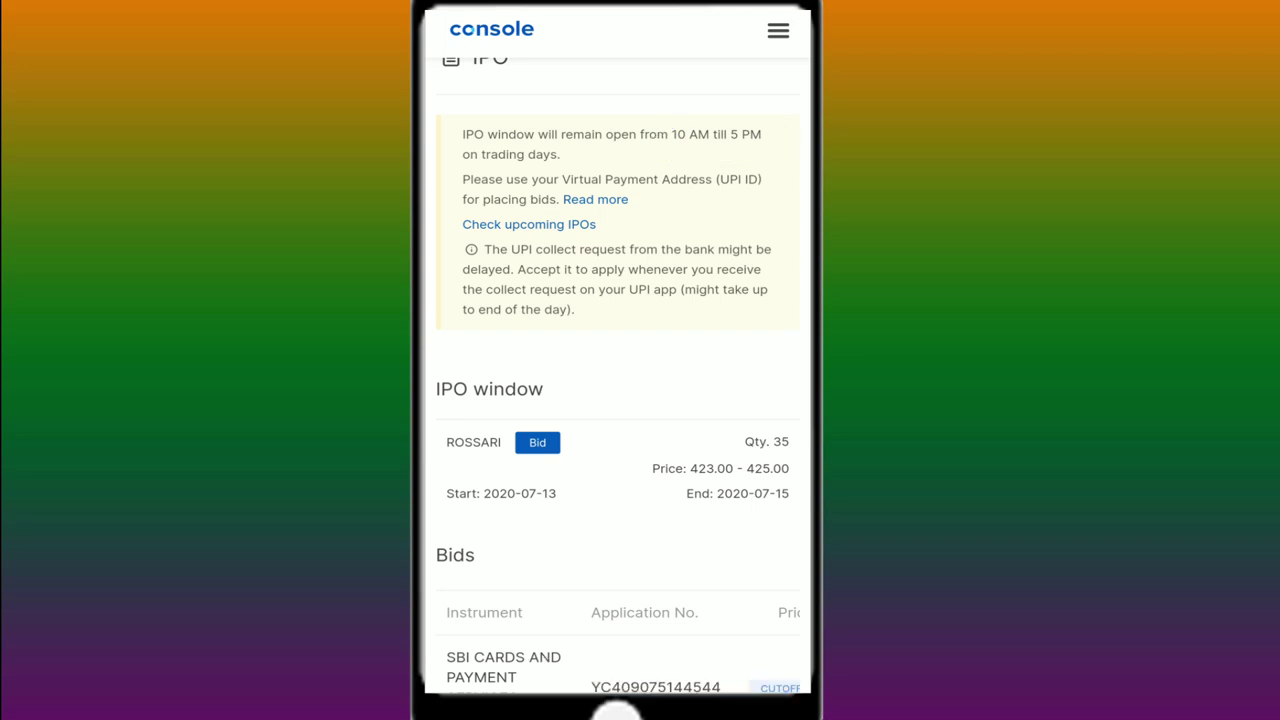
scroll(617, 400, down, 4)
click(442, 334)
mouse_move(468, 147)
mouse_down()
mouse_move(438, 196)
mouse_move(468, 148)
mouse_up()
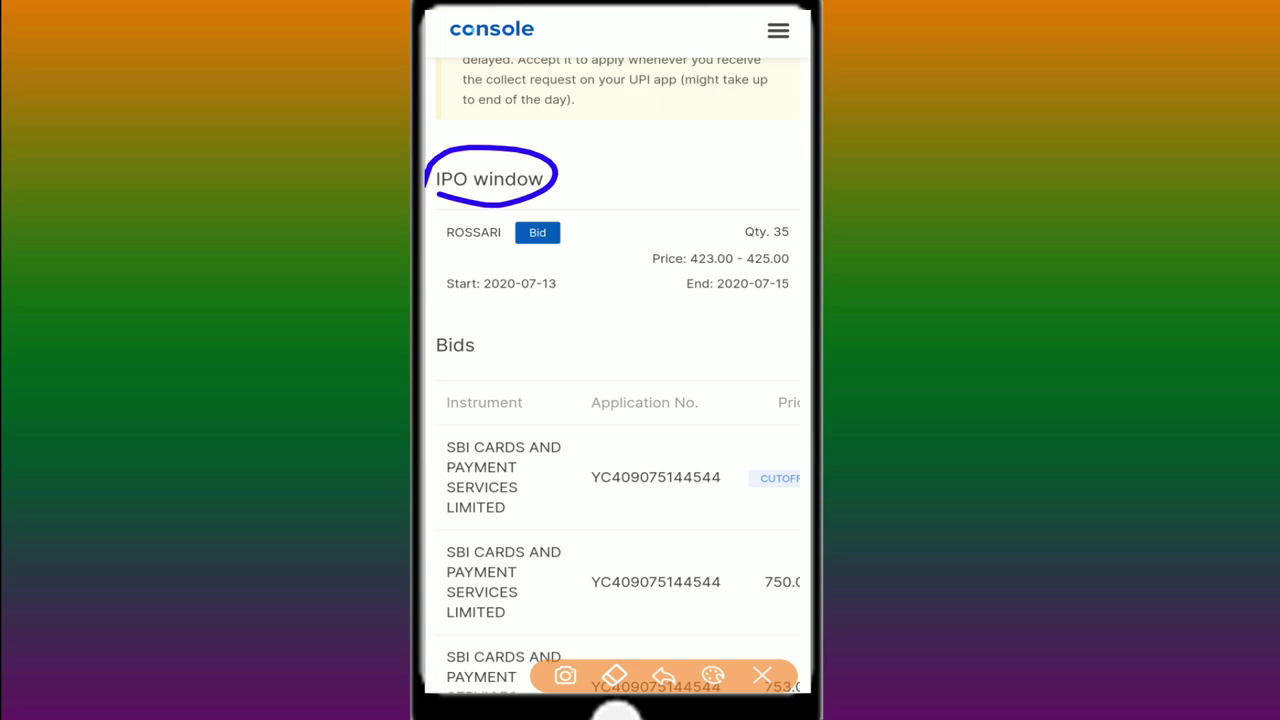
mouse_move(558, 374)
mouse_down()
mouse_move(542, 694)
mouse_move(443, 543)
mouse_move(527, 380)
mouse_up()
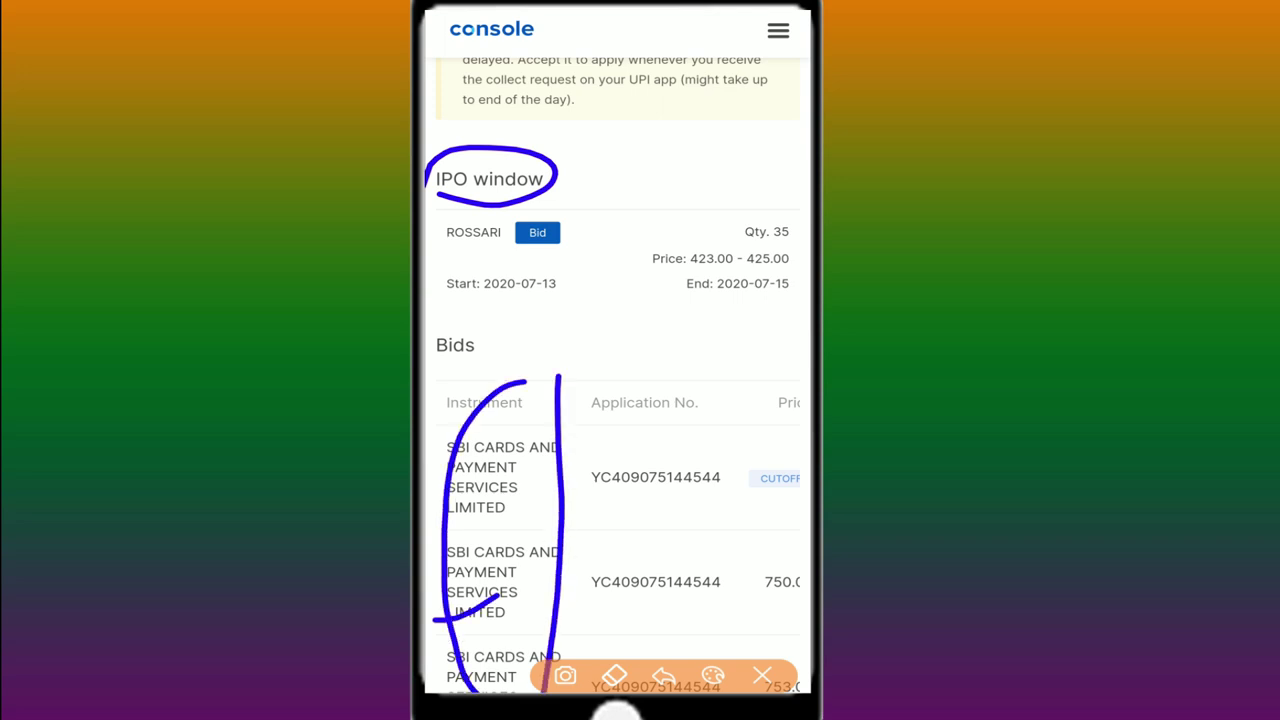